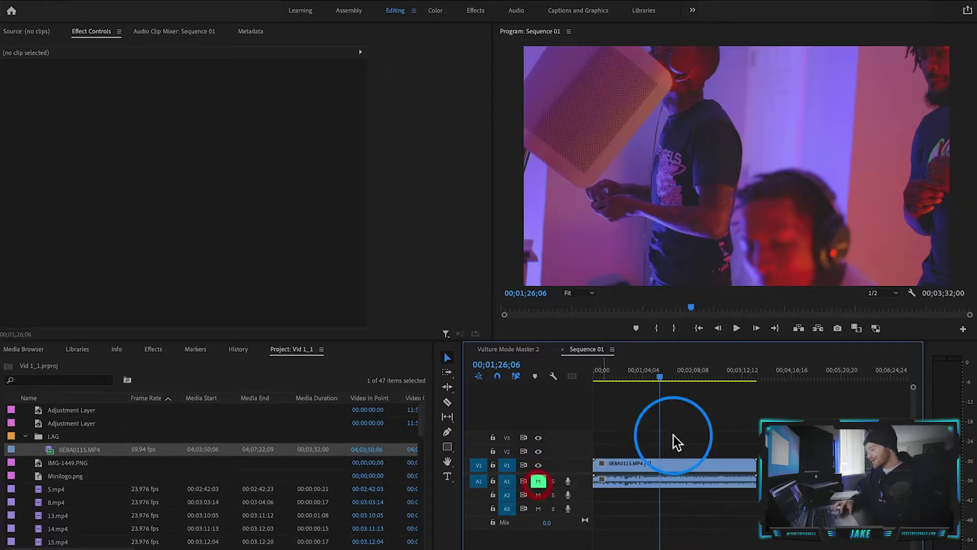
Move the playhead back to about 00;00;33;04 and play the 4K clip in Sequence 01.
left_click(654, 357)
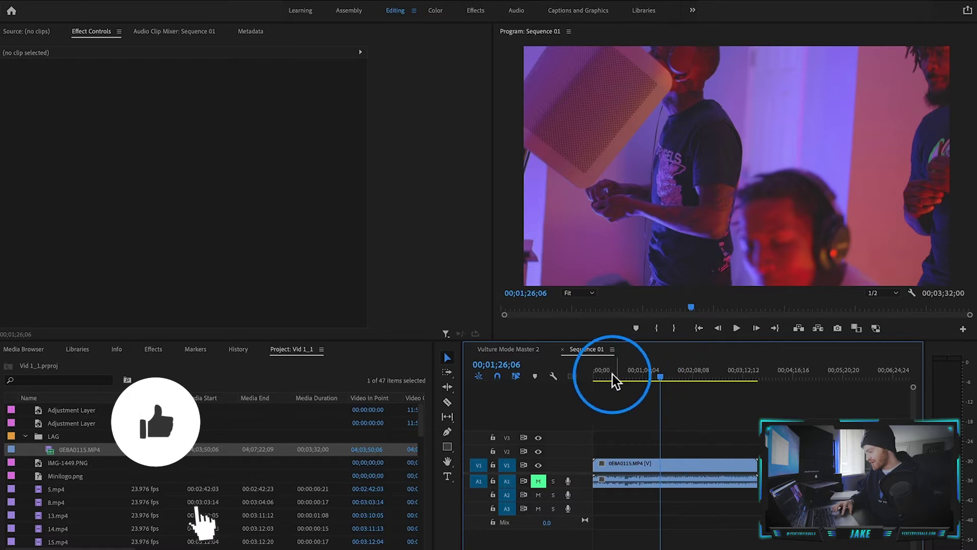
left_click_drag(636, 377, 619, 375)
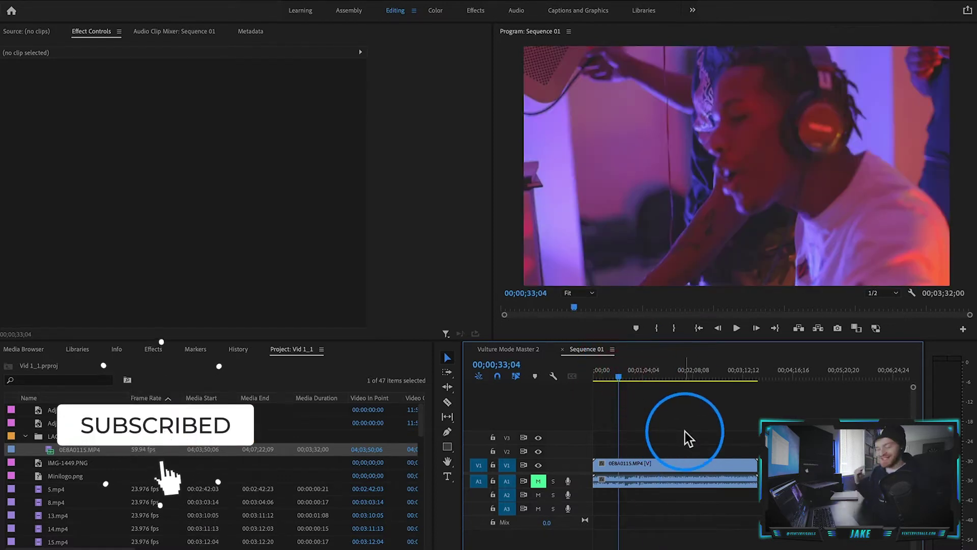
key("space")
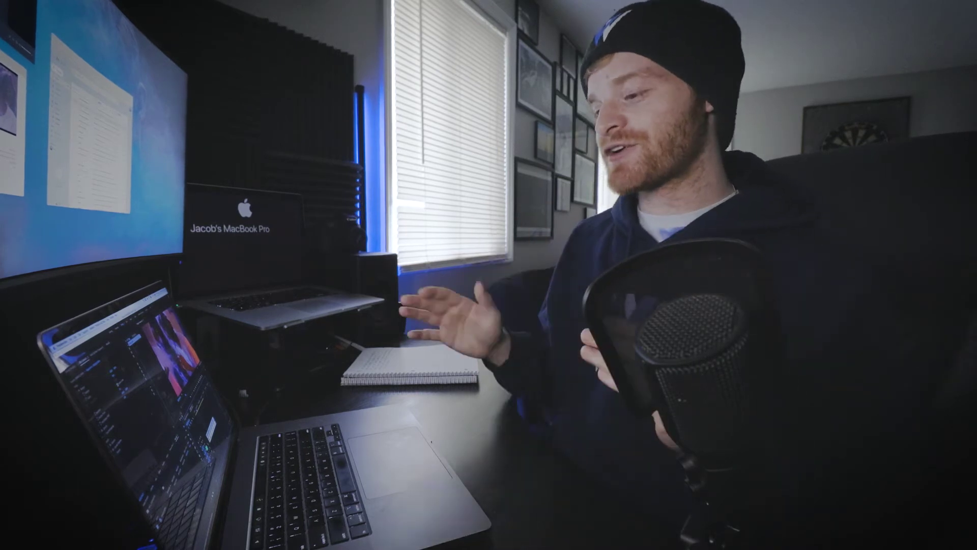
Select the 0E8A0115.MP4 clip on V1 and reveal its source in the LAG bin.
left_click(660, 463)
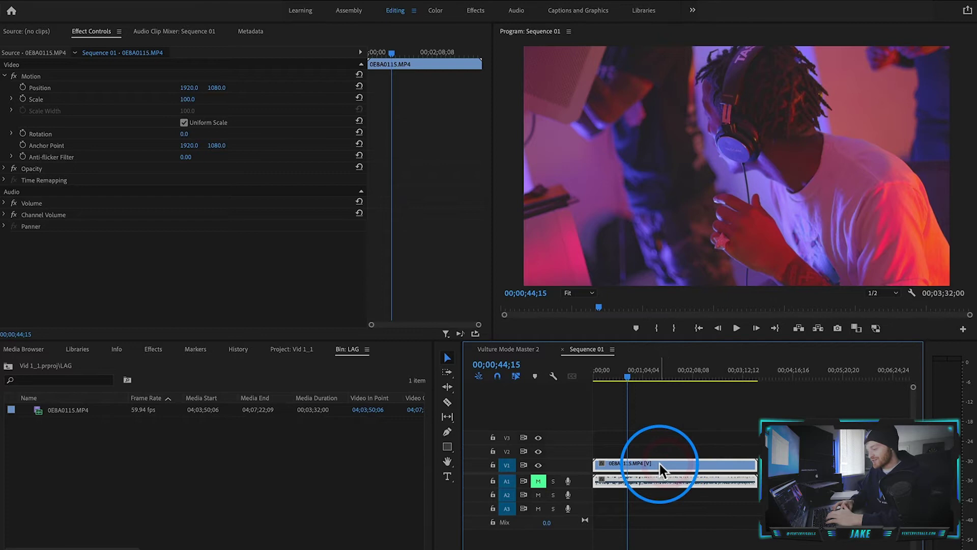
left_click_drag(659, 463, 78, 414)
From the clip's context menu in the LAG bin, go to Proxy > Create Proxies.
right_click(74, 410)
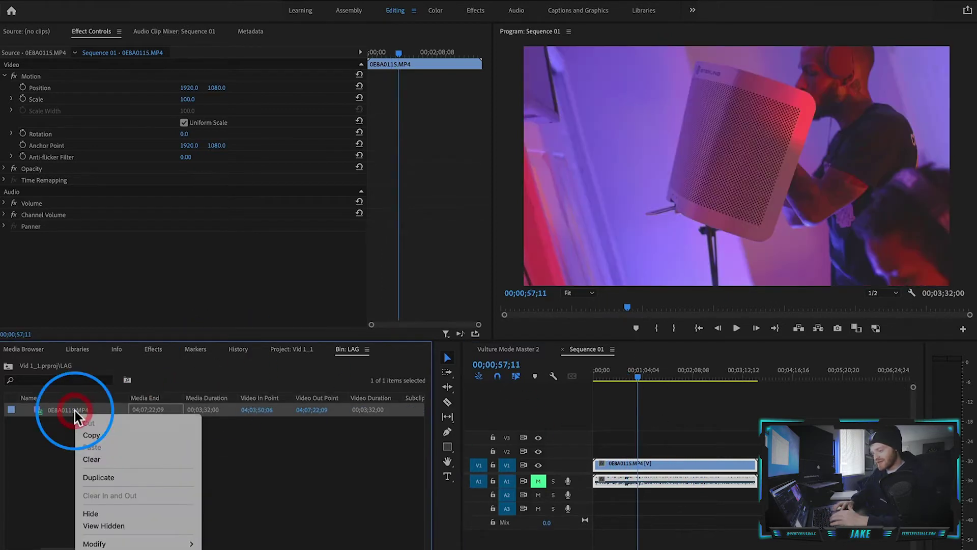
scroll(229, 433, "down", 5)
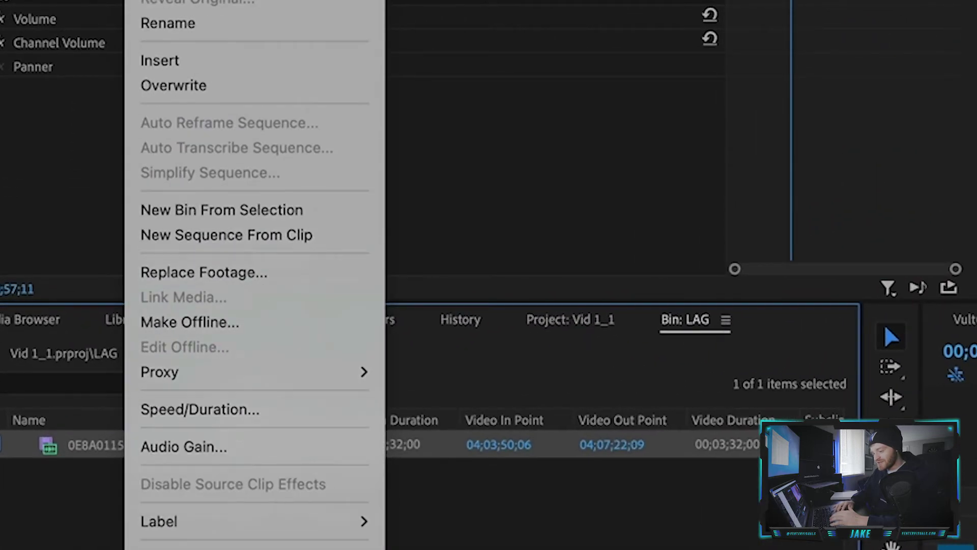
mouse_move(216, 376)
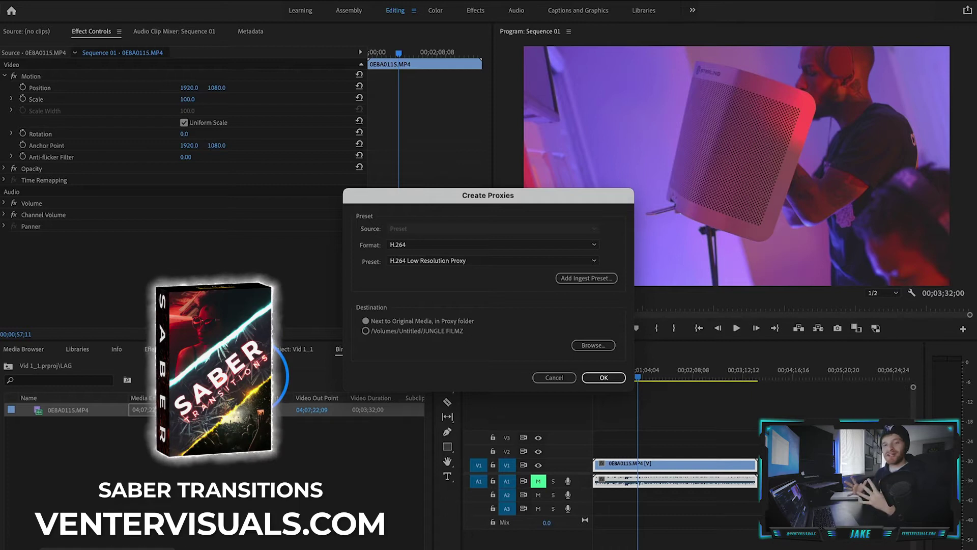
Create proxies in QuickTime format with the ProRes High Resolution Proxy preset.
left_click(435, 246)
left_click(430, 247)
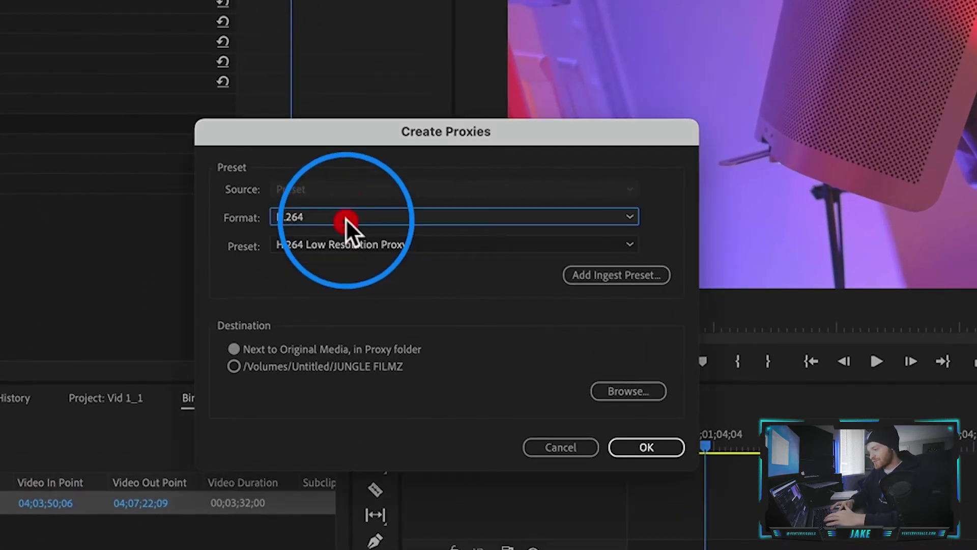
left_click(347, 218)
left_click(341, 255)
left_click(340, 242)
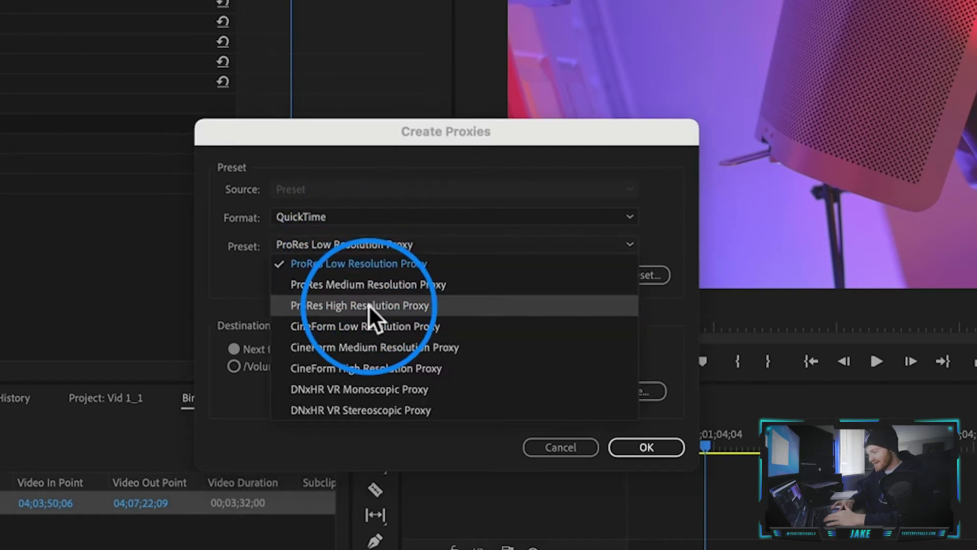
left_click(368, 305)
left_click(364, 247)
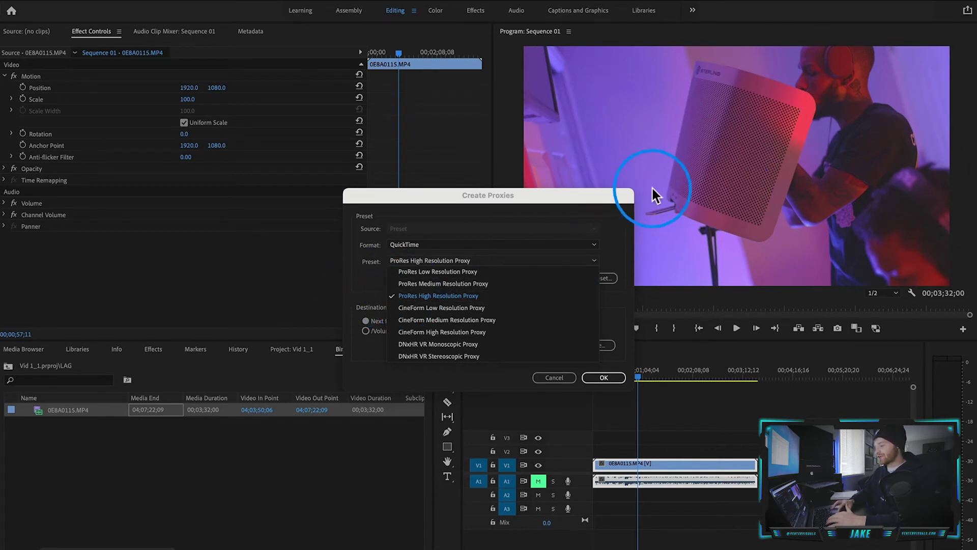
left_click(590, 379)
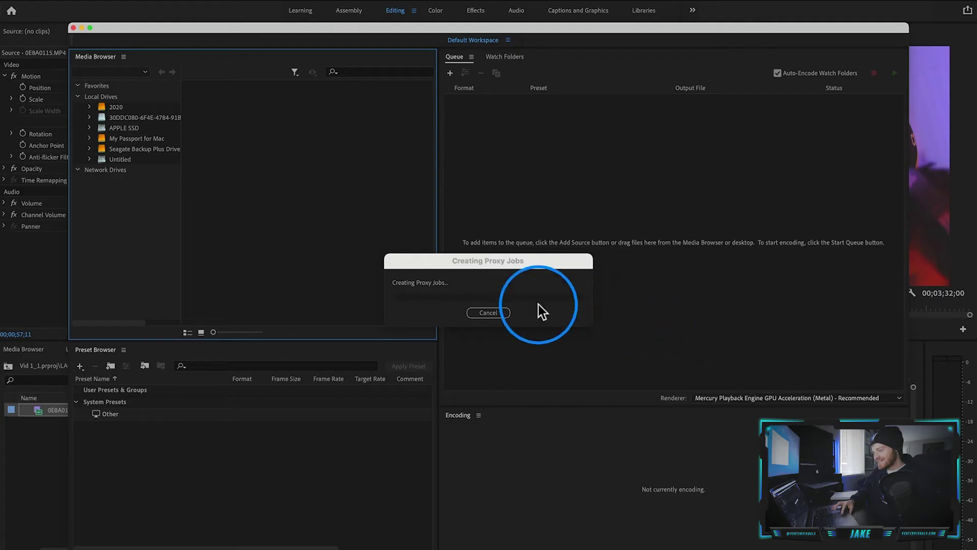
Let Media Encoder finish the 0E8A0115_1_Proxy.mov job, then reveal the output file.
left_click_drag(508, 260, 425, 227)
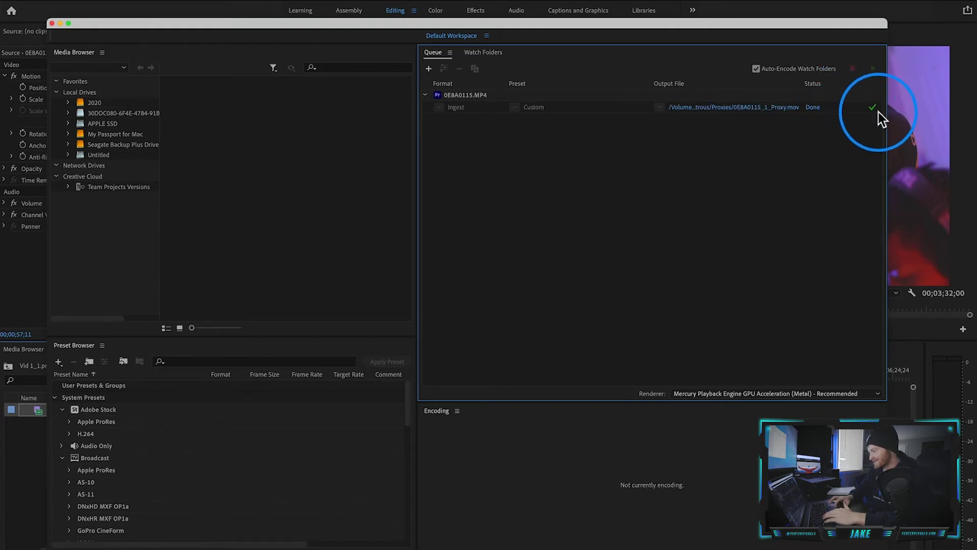
left_click(743, 108)
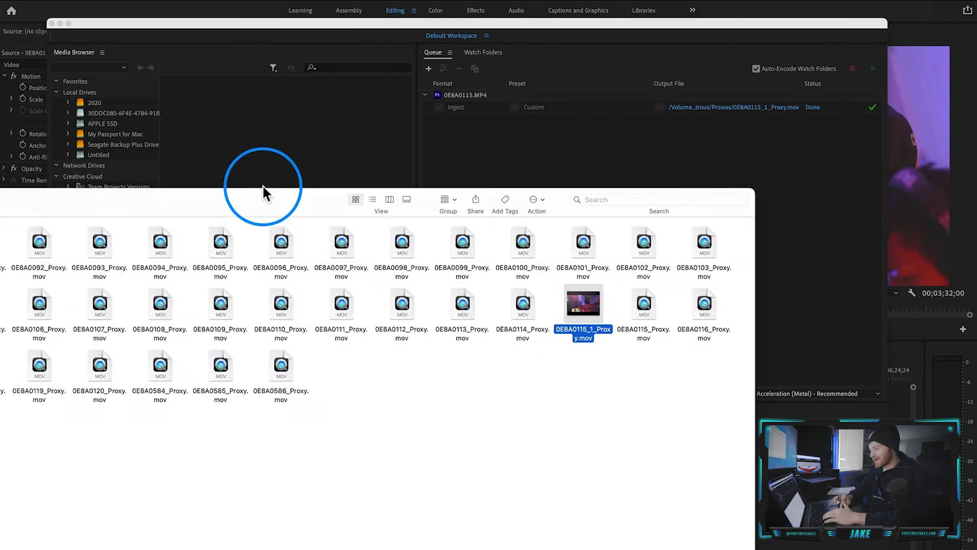
Check 0E8A0115_1_Proxy.mov in the Proxies folder in Finder, then return to Premiere Pro.
left_click(254, 171)
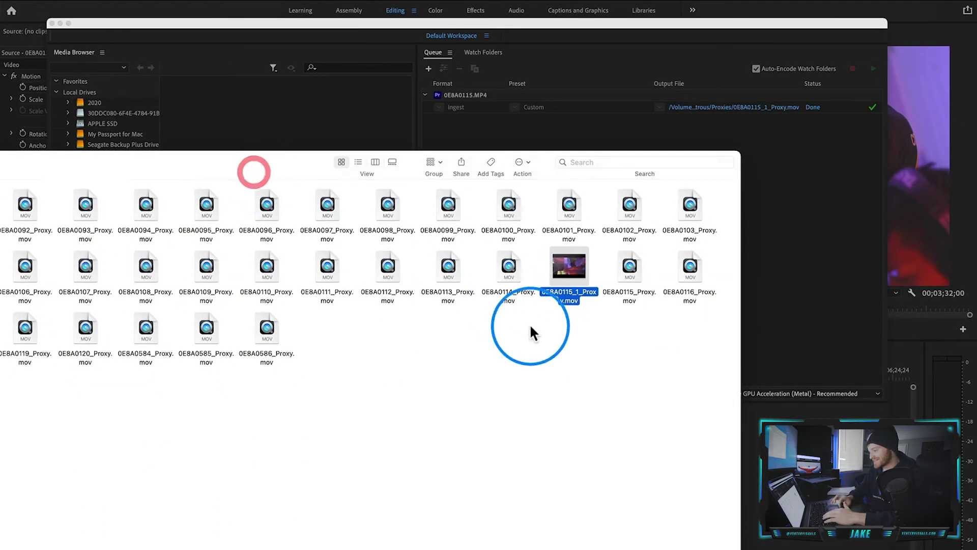
left_click_drag(254, 169, 415, 149)
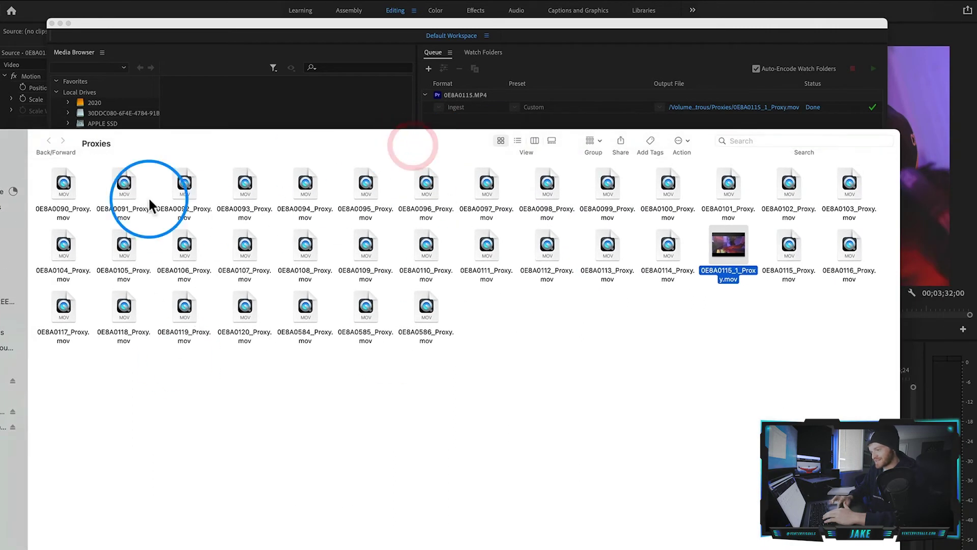
key("ctrl+super+s")
left_click(130, 144)
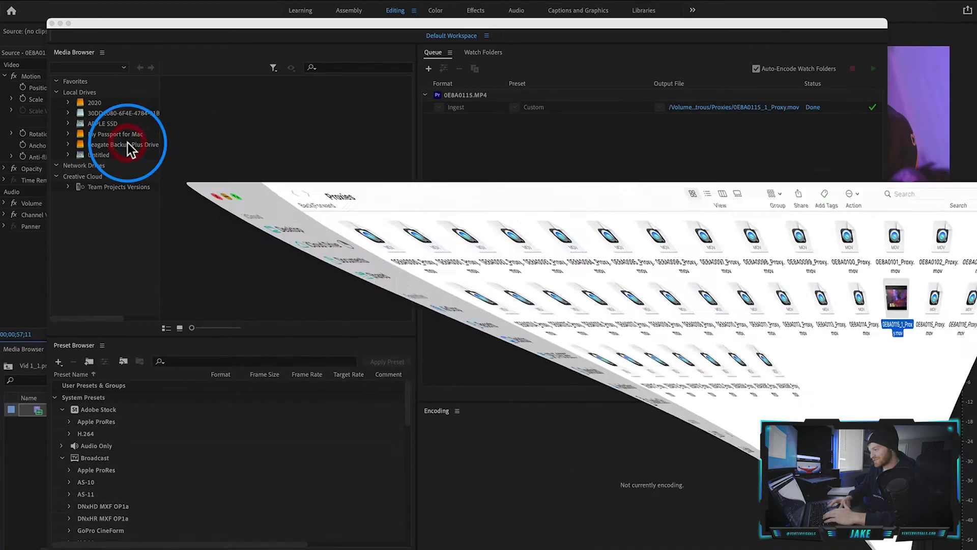
left_click(893, 420)
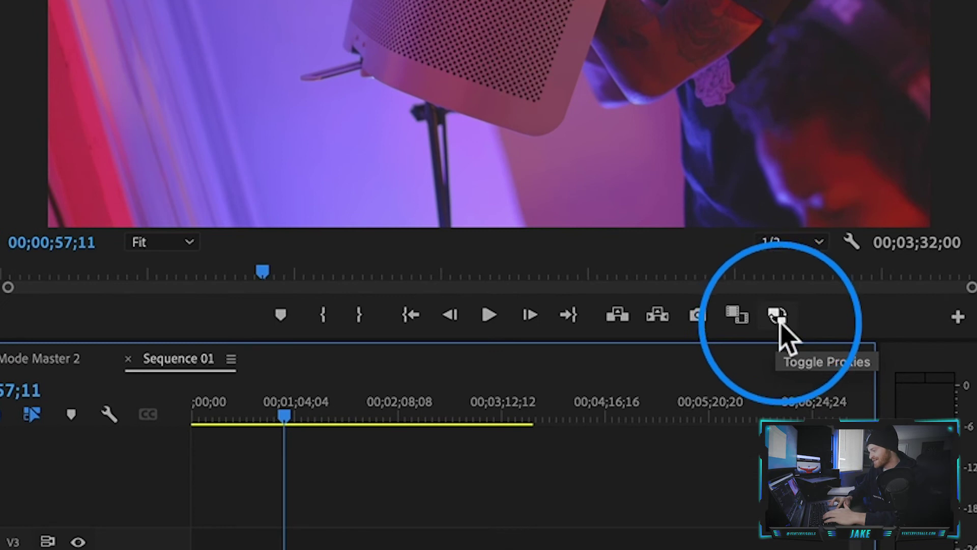
Add the Toggle Proxies button to the Program monitor's transport controls via the Button Editor.
left_click(777, 316)
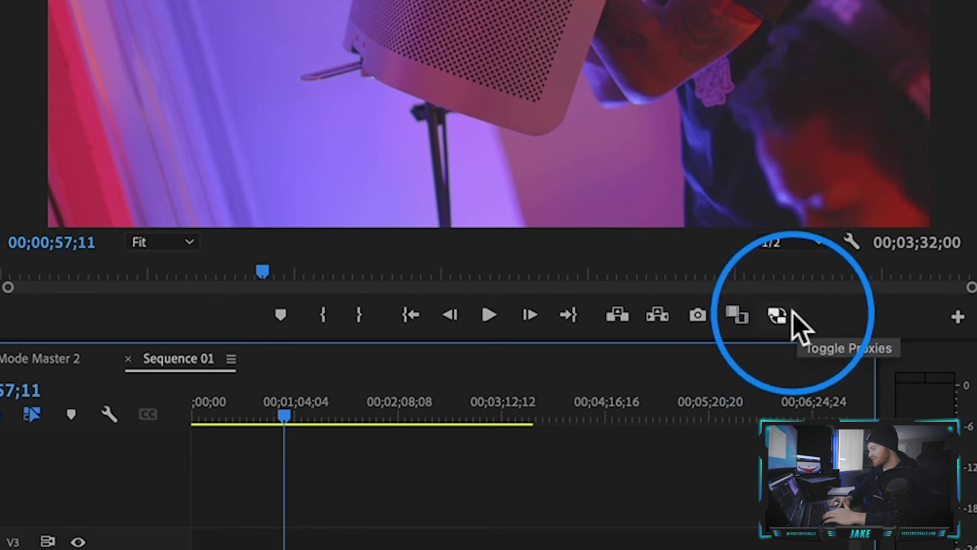
left_click(959, 320)
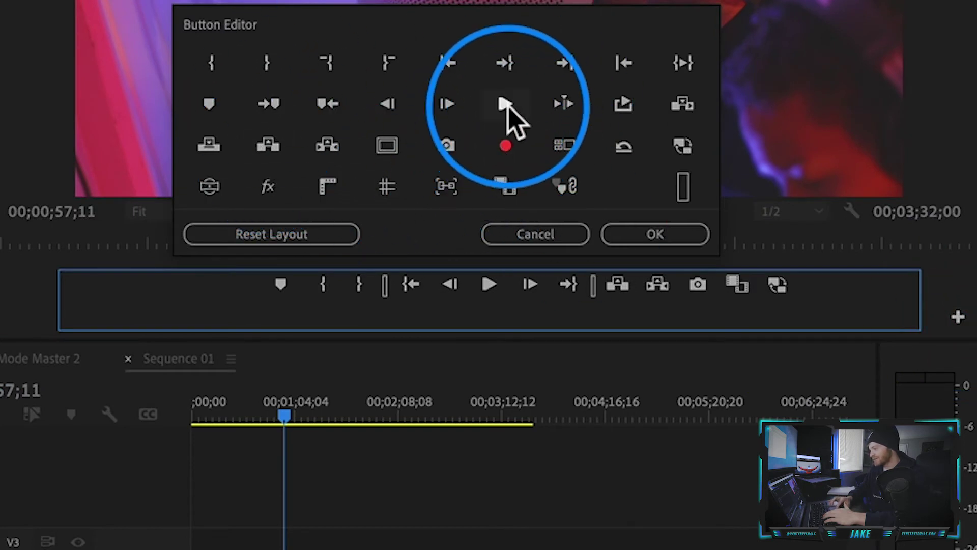
left_click_drag(507, 107, 746, 279)
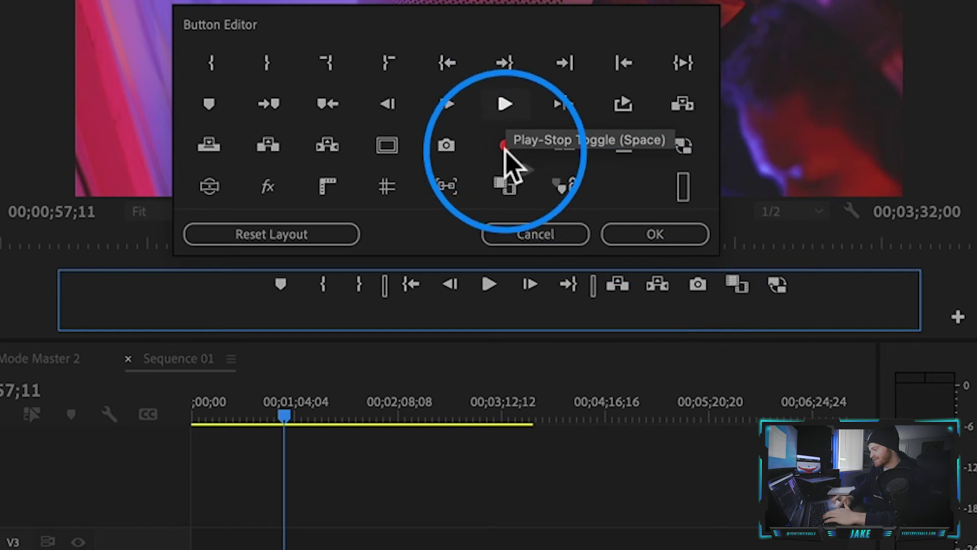
left_click(503, 105)
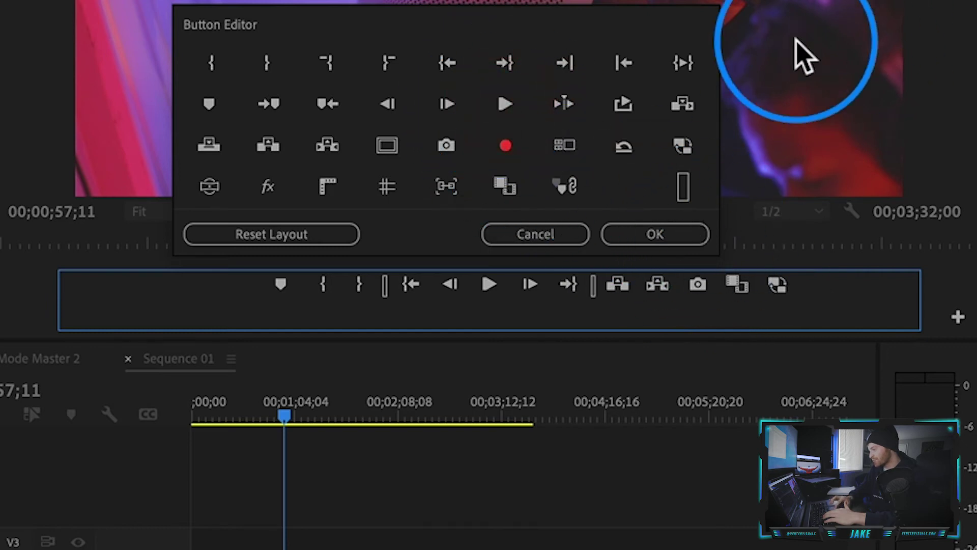
left_click(659, 234)
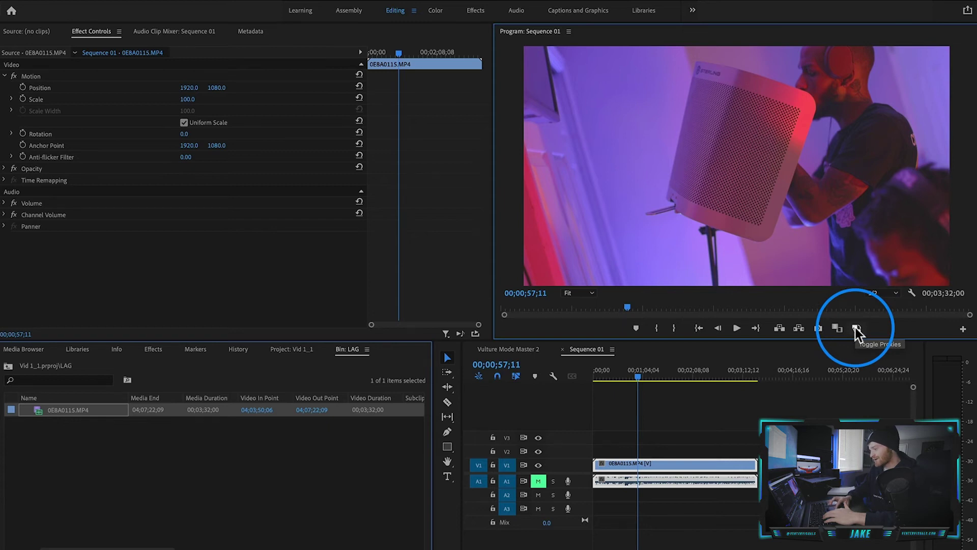
Play Sequence 01 from the start with proxies on, then turn Toggle Proxies off.
left_click(856, 329)
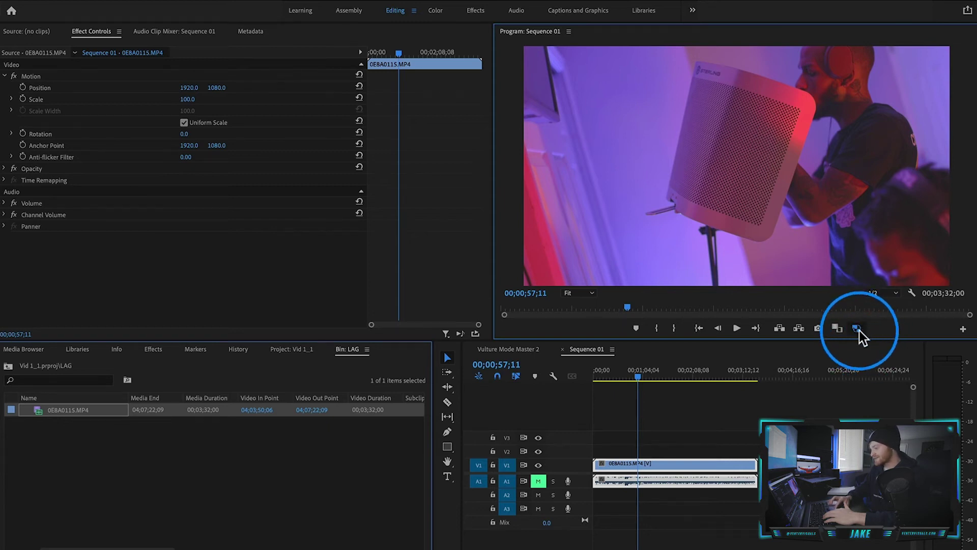
left_click_drag(622, 371, 597, 371)
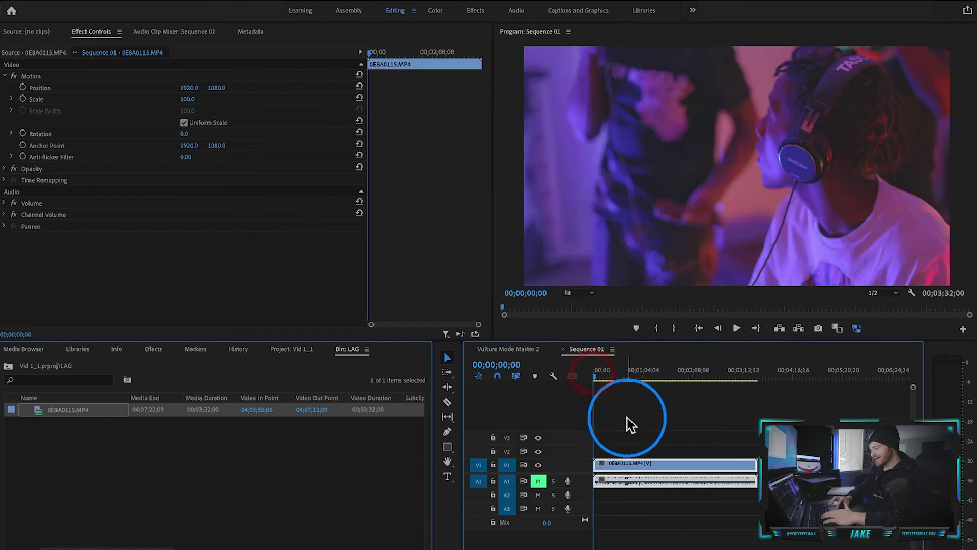
key("space")
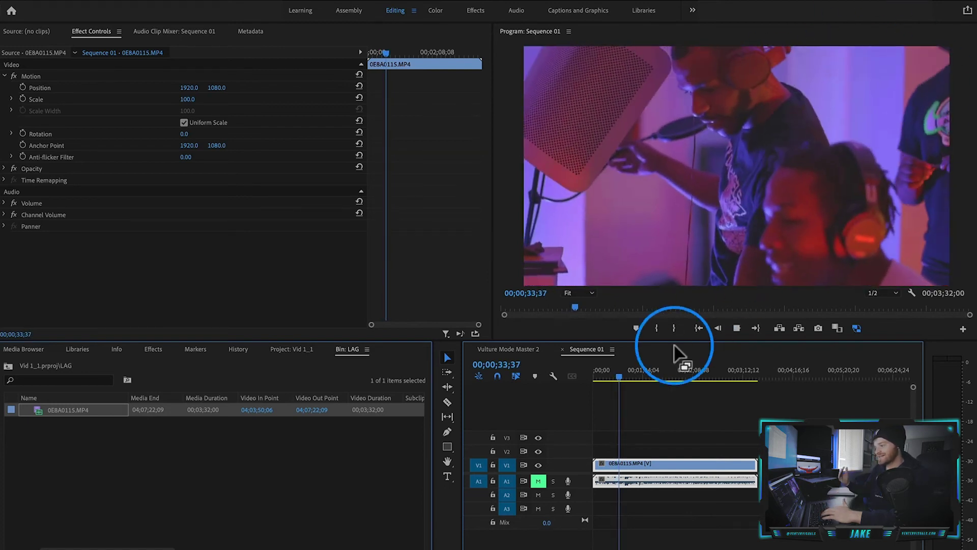
key("space")
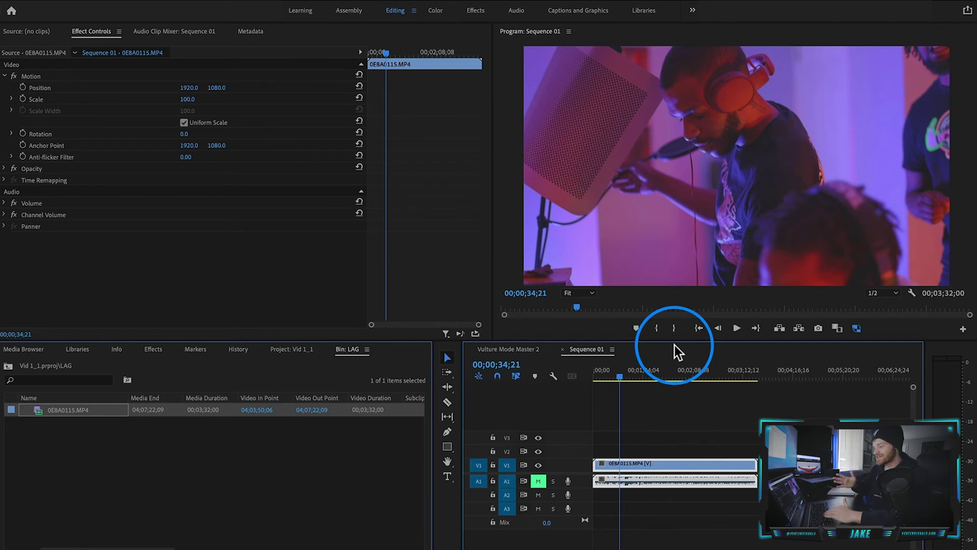
key("space")
key("space")
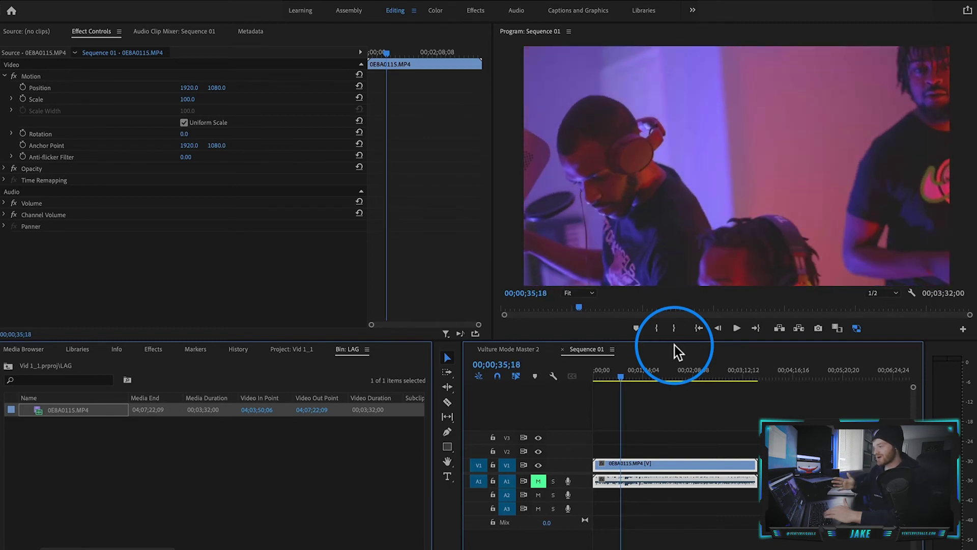
key("space")
key("space")
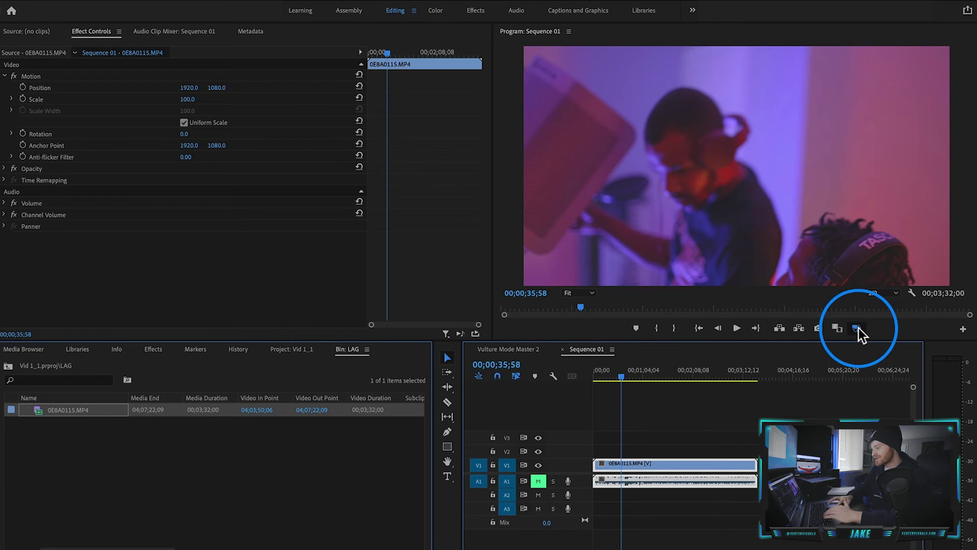
left_click(857, 328)
Play the full-resolution footage briefly, then re-enable Toggle Proxies and resume playback.
left_click(828, 422)
key("space")
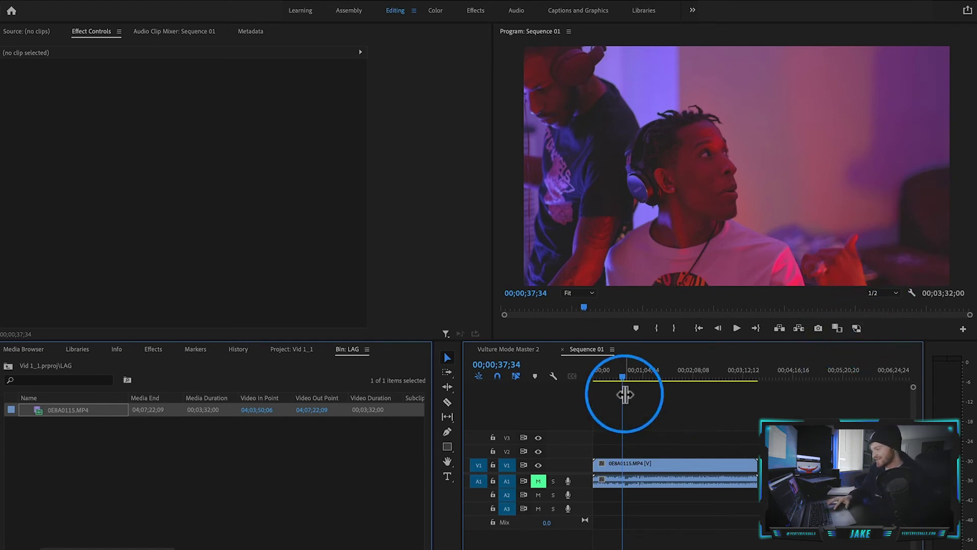
key("space")
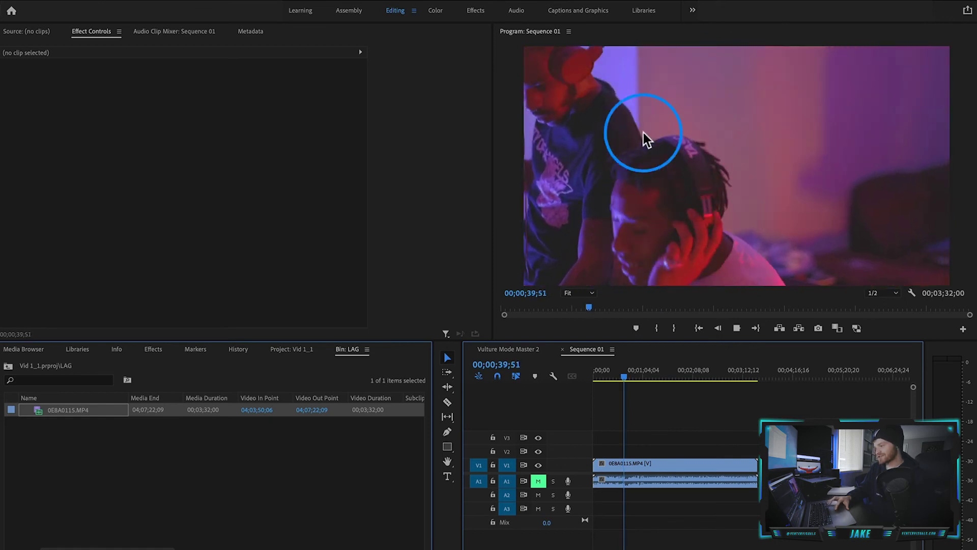
key("space")
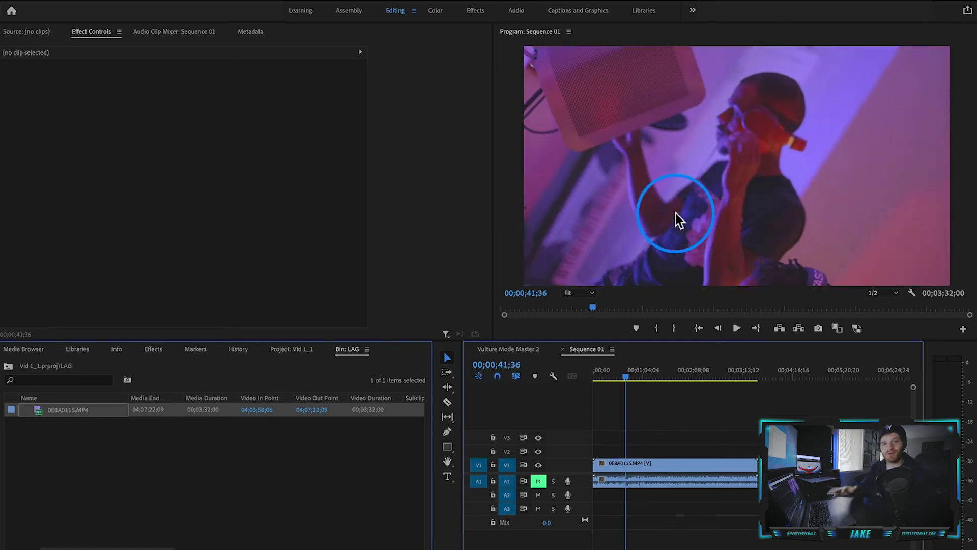
left_click(856, 329)
left_click(715, 481)
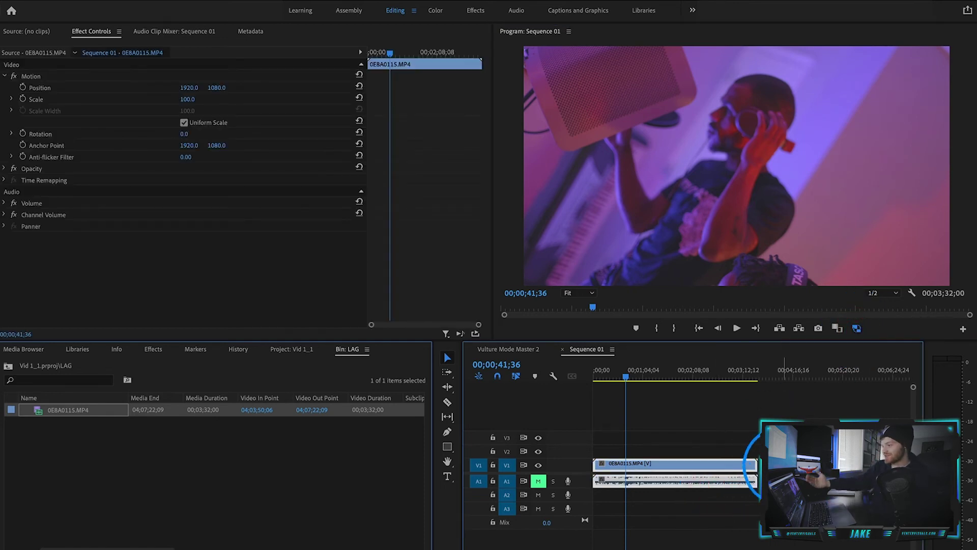
key("space")
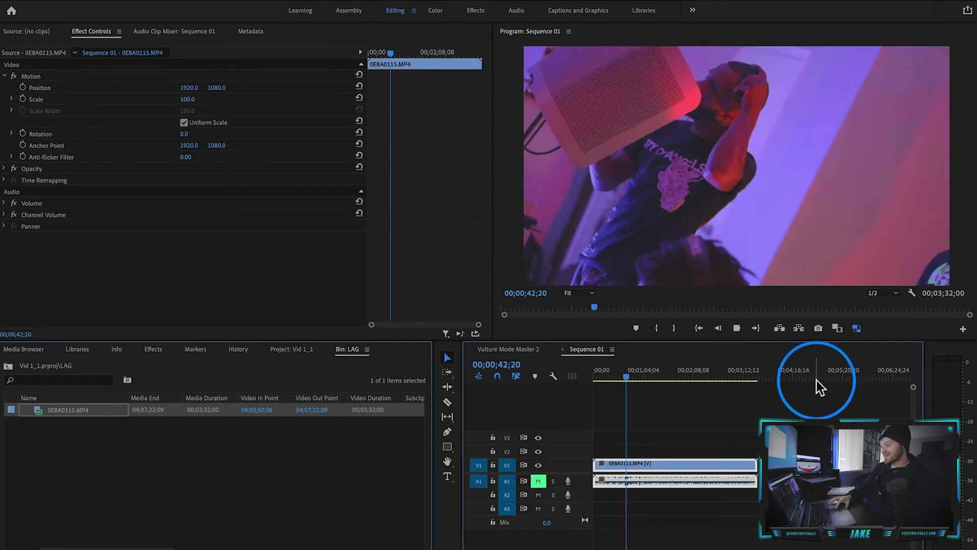